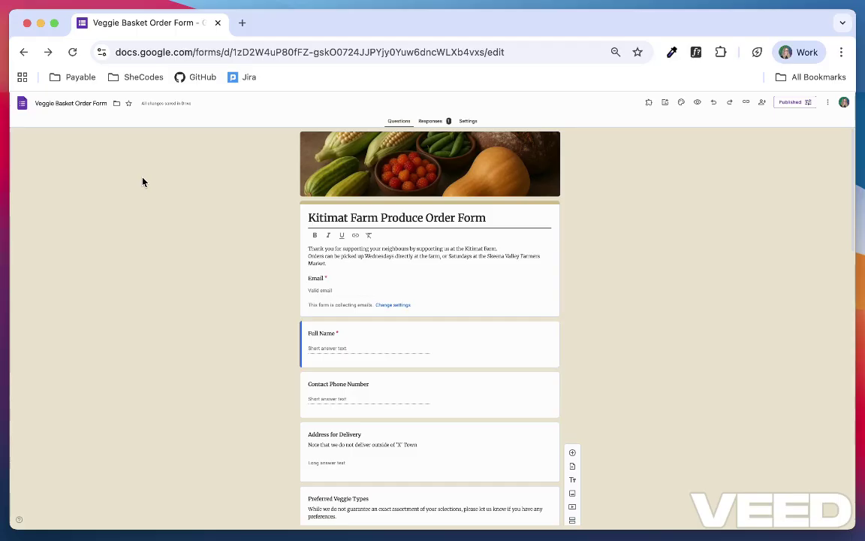
# Insert a new section after the Box Selection question.
pyautogui.scroll(-5, 143, 182)
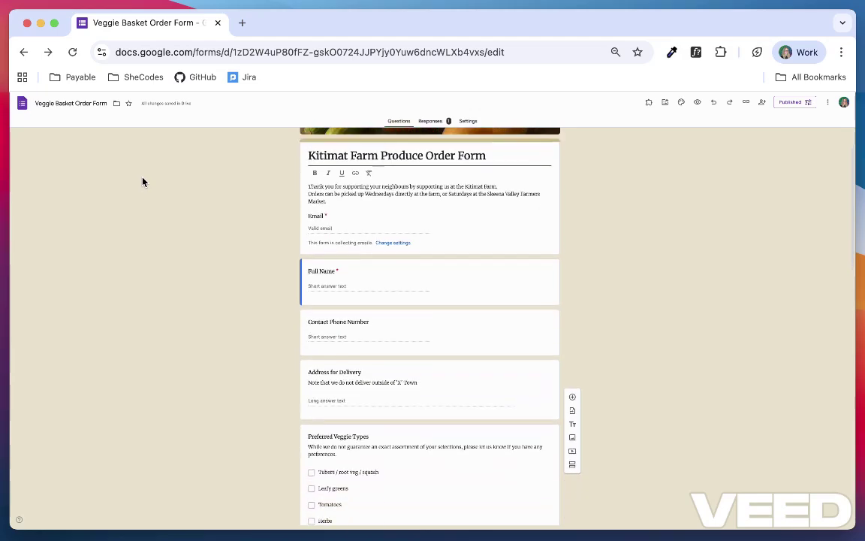
pyautogui.scroll(-2, 143, 182)
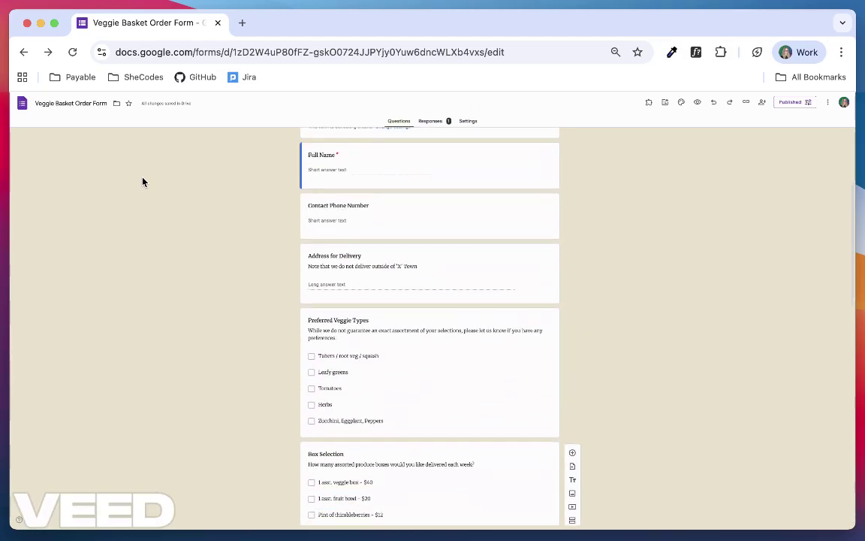
pyautogui.scroll(-3, 142, 182)
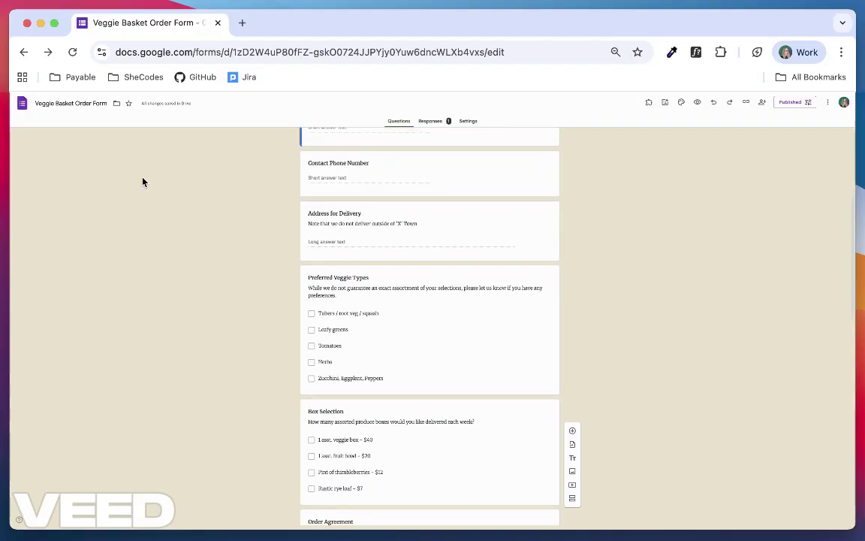
pyautogui.scroll(-3, 143, 181)
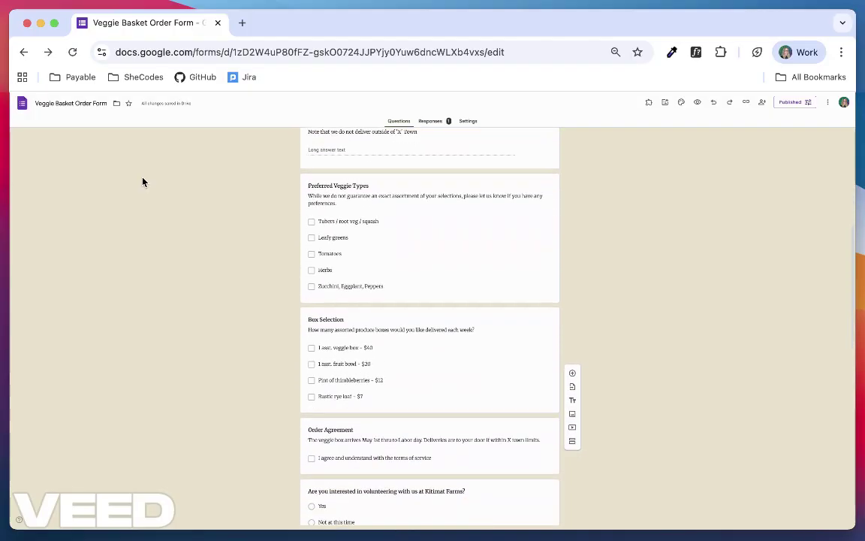
pyautogui.scroll(-5, 142, 181)
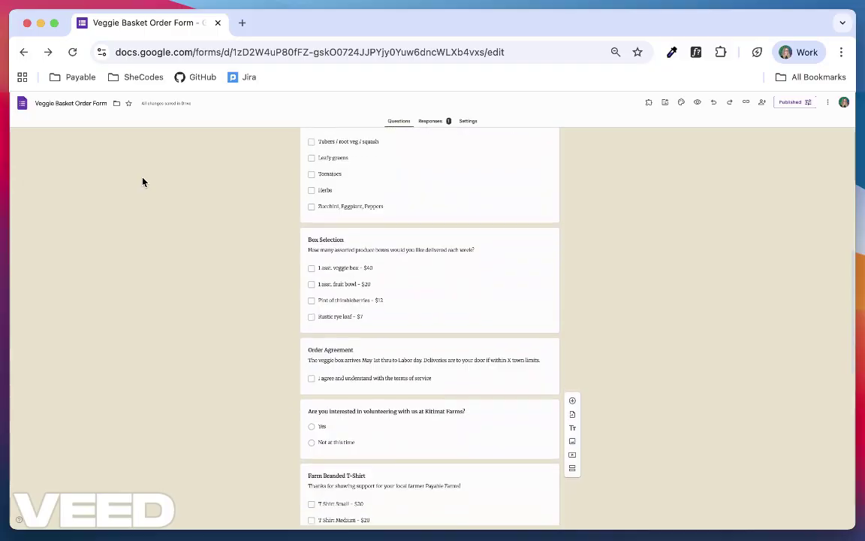
pyautogui.scroll(-5, 143, 182)
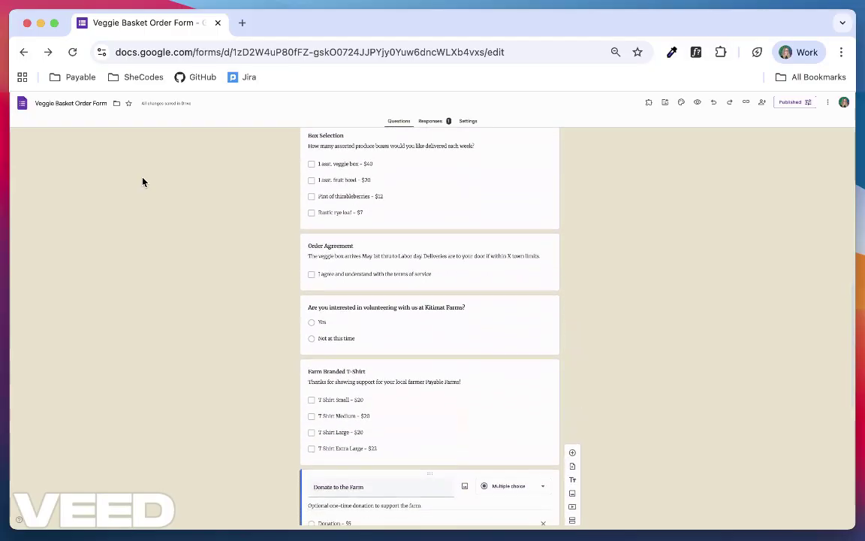
pyautogui.scroll(-4, 143, 178)
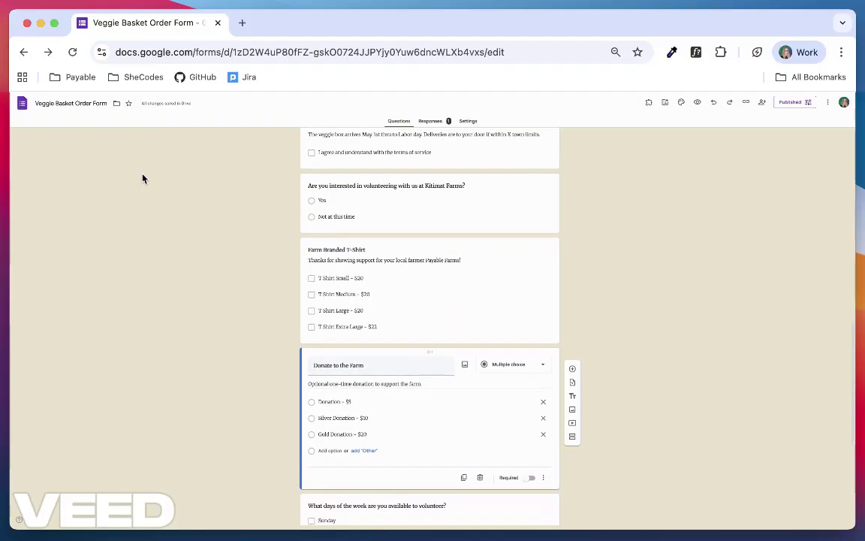
pyautogui.scroll(-5, 142, 178)
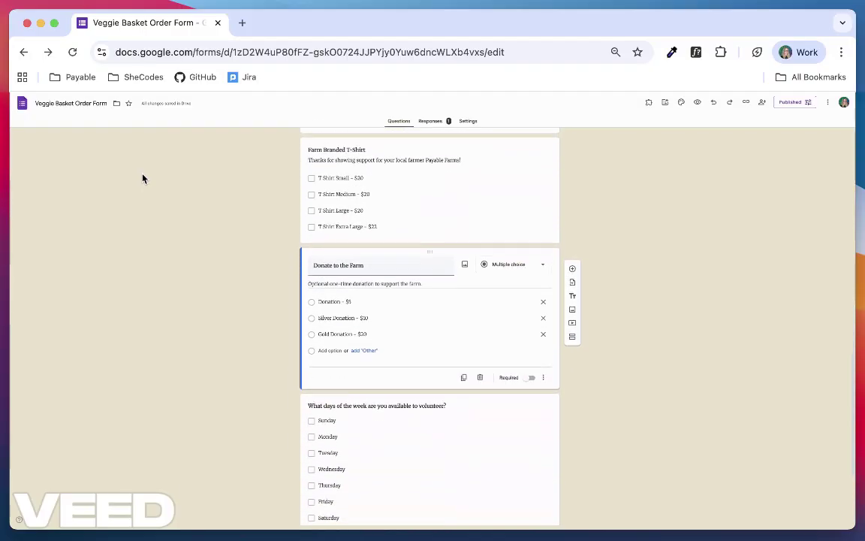
pyautogui.scroll(-4, 143, 178)
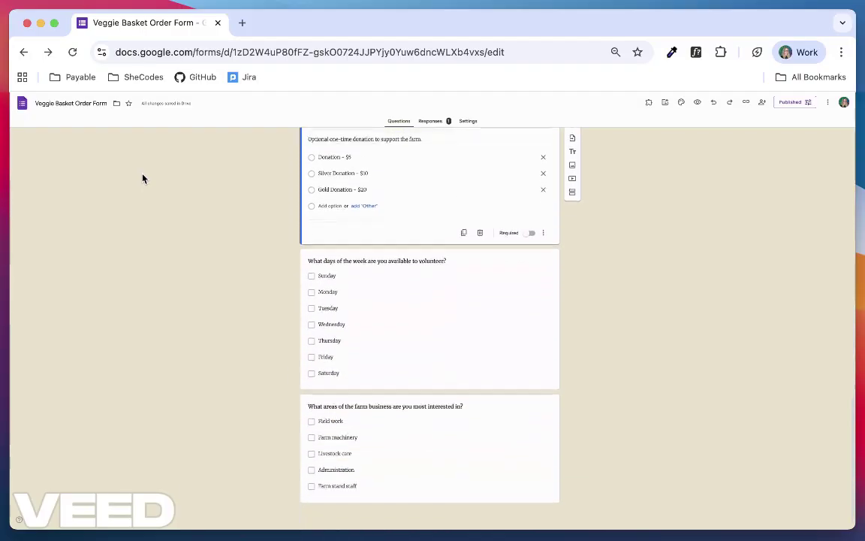
pyautogui.scroll(7, 143, 178)
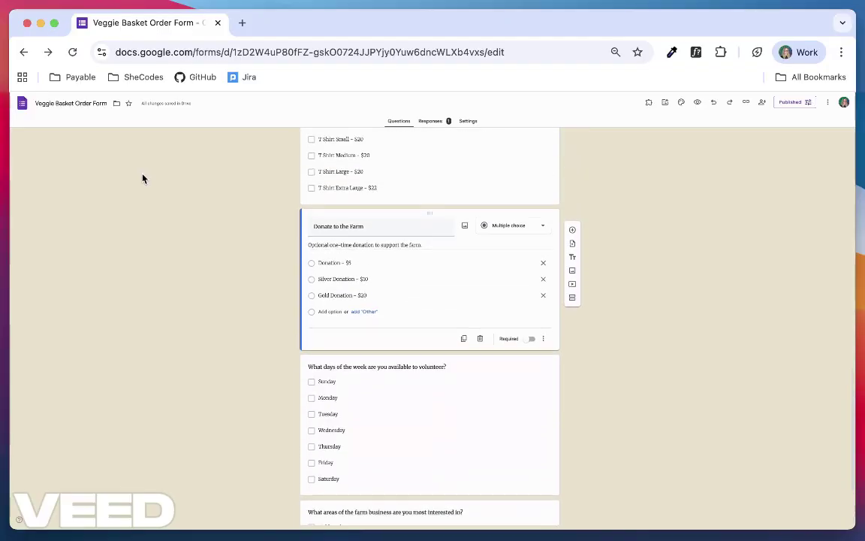
pyautogui.scroll(9, 142, 178)
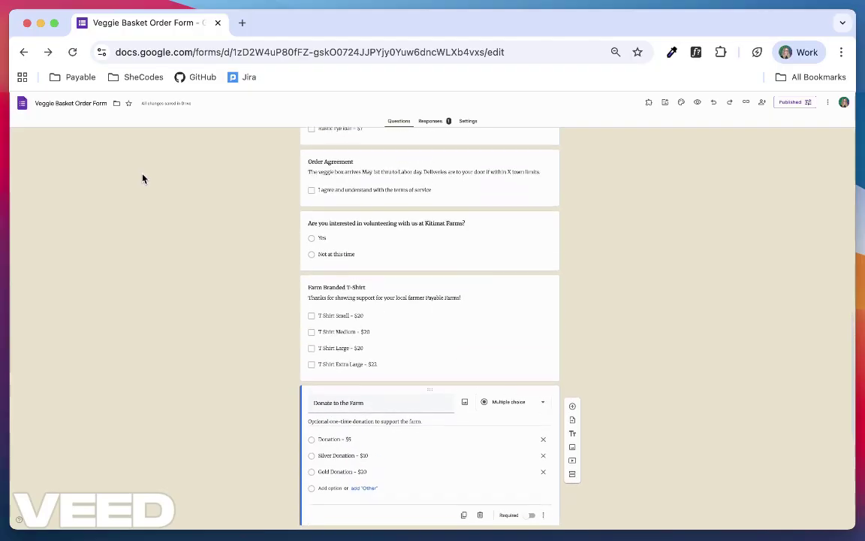
pyautogui.scroll(7, 143, 178)
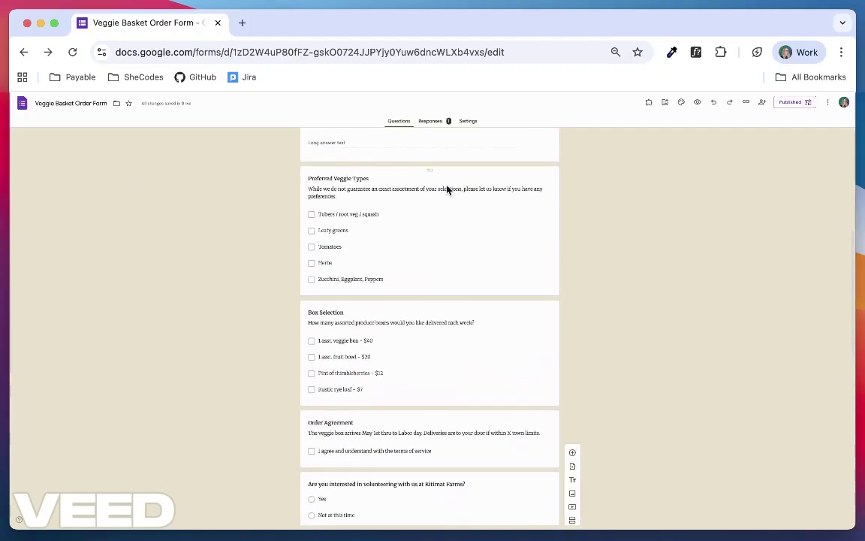
pyautogui.click(542, 387)
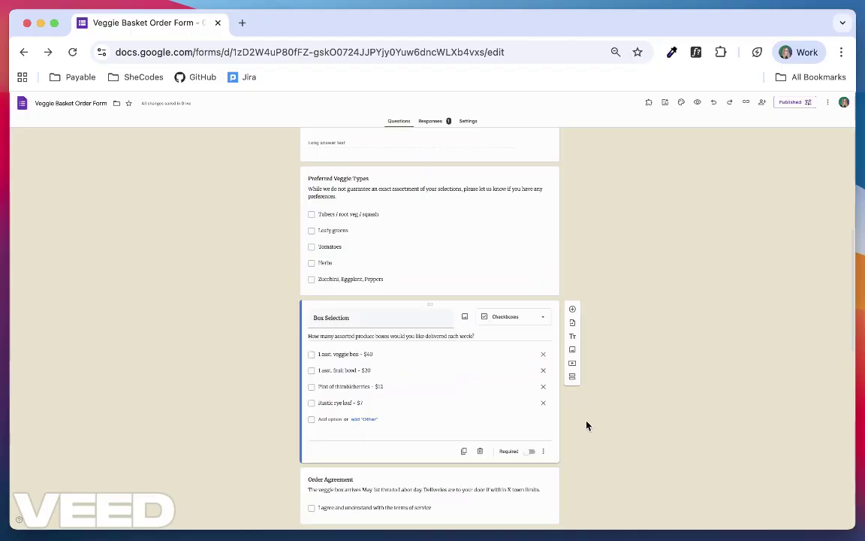
pyautogui.click(572, 378)
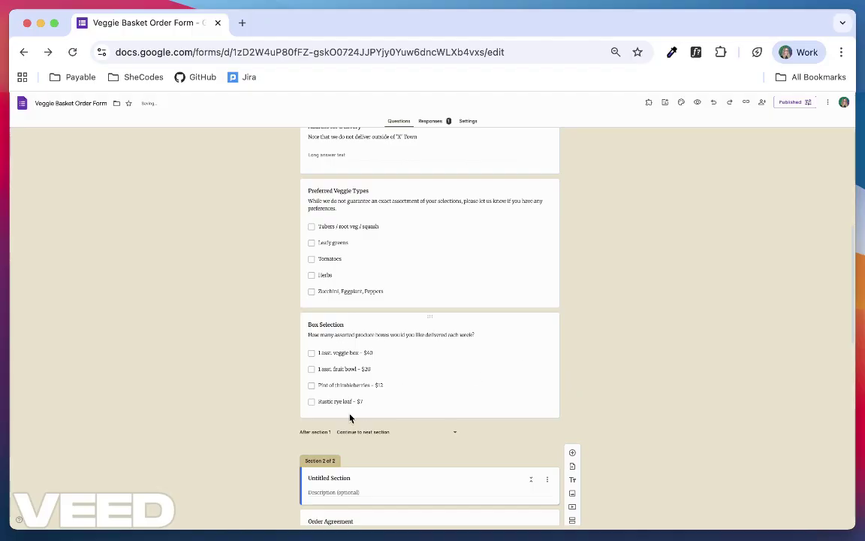
# Title the section 'Order Terms & Agreement' with description 'Here are our order terms and fine print.'.
pyautogui.scroll(-8, 216, 442)
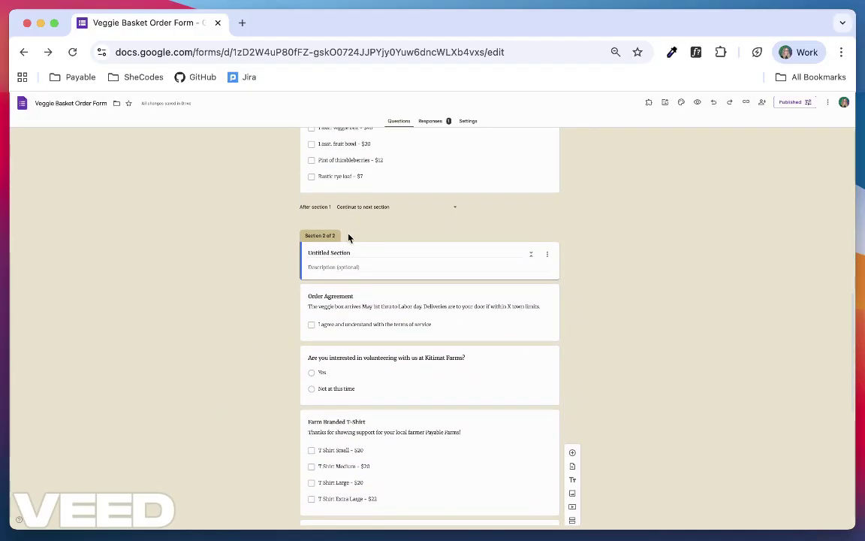
pyautogui.click(345, 253)
pyautogui.write('Orde')
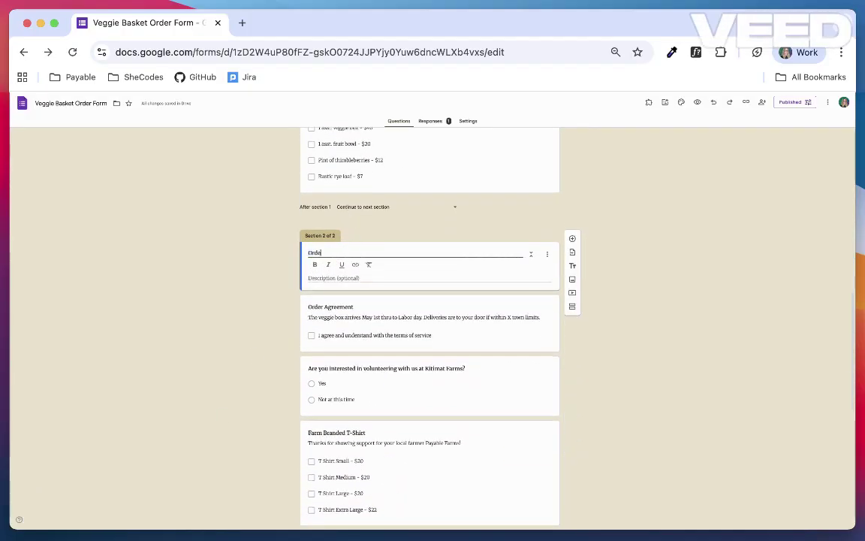
pyautogui.write('r Terms & Agreement')
pyautogui.click(334, 278)
pyautogui.write('Here are')
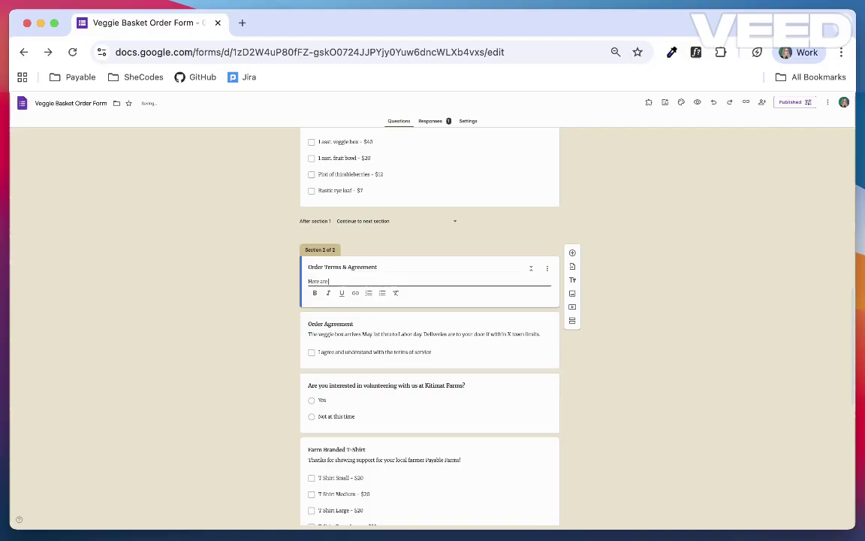
pyautogui.write(' our order terms and f')
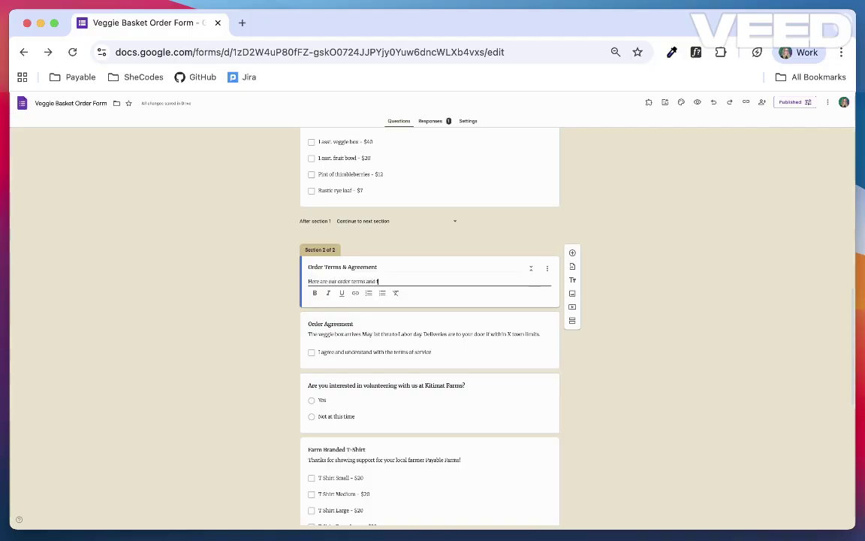
pyautogui.write('ine print.')
pyautogui.click(204, 280)
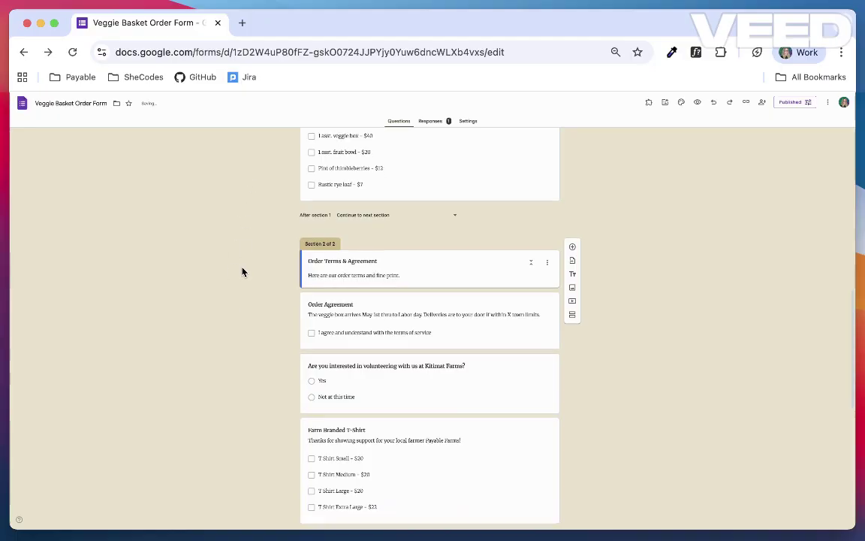
# Add a section titled 'Add-Ons' after the volunteering question, undoing the misplaced one.
pyautogui.scroll(-3, 241, 271)
pyautogui.click(519, 294)
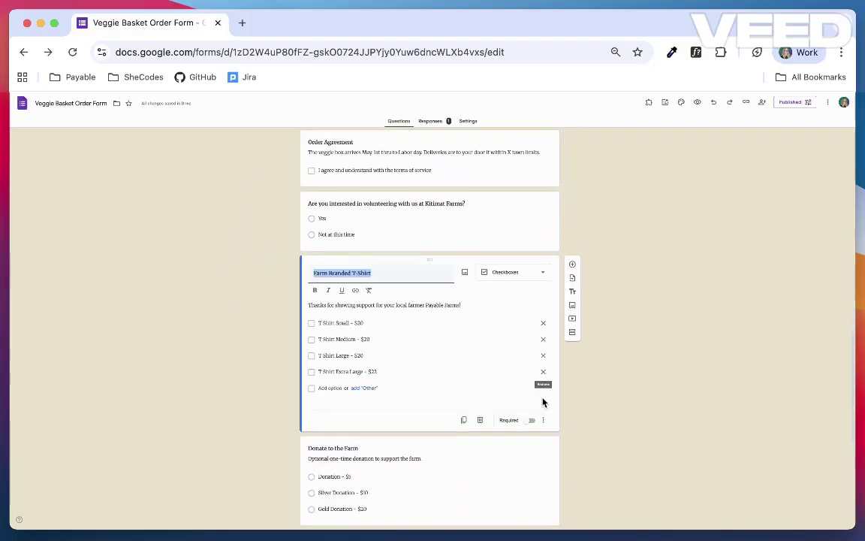
pyautogui.click(573, 332)
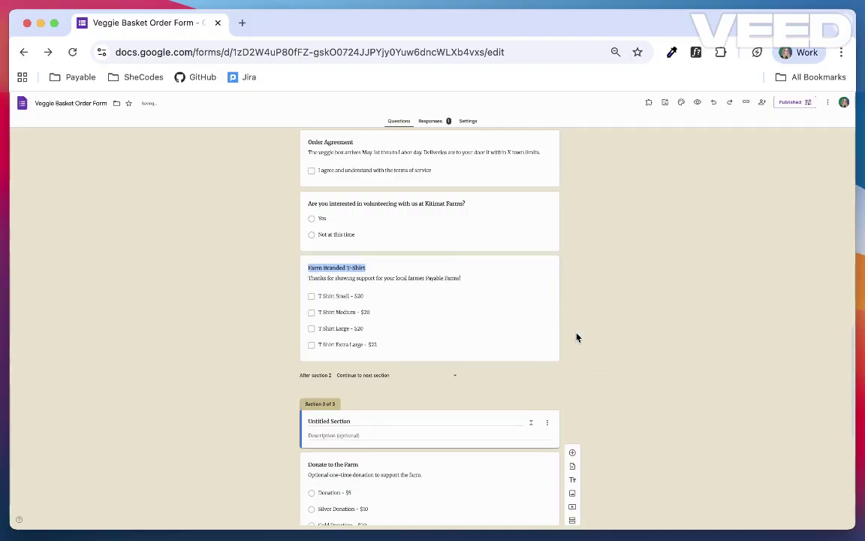
pyautogui.press('super+z')
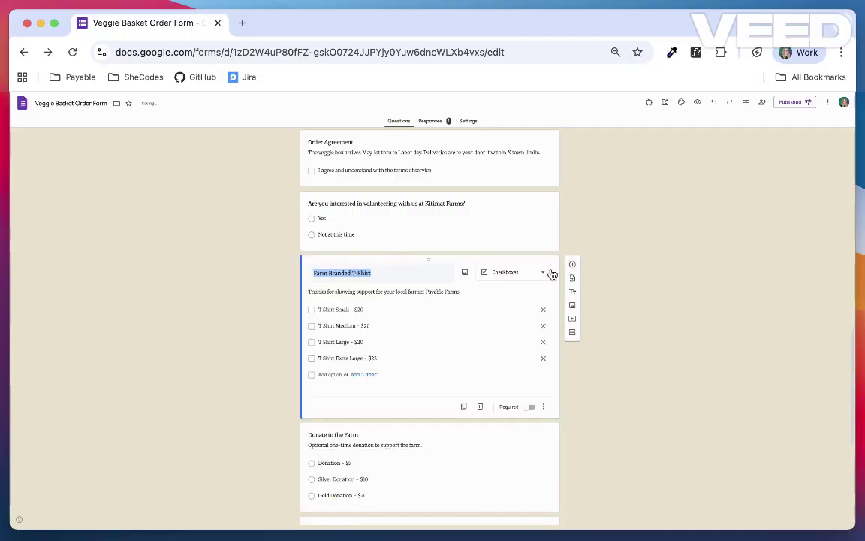
pyautogui.click(535, 225)
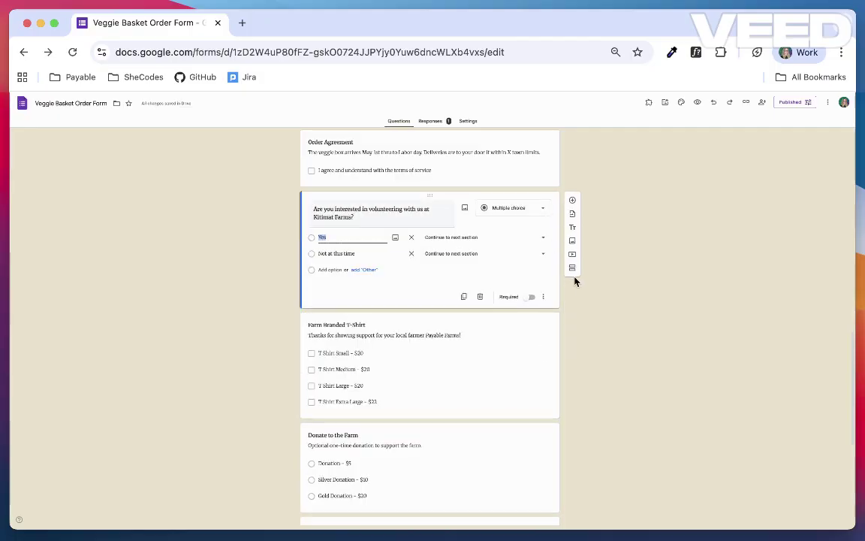
pyautogui.click(572, 302)
pyautogui.click(472, 313)
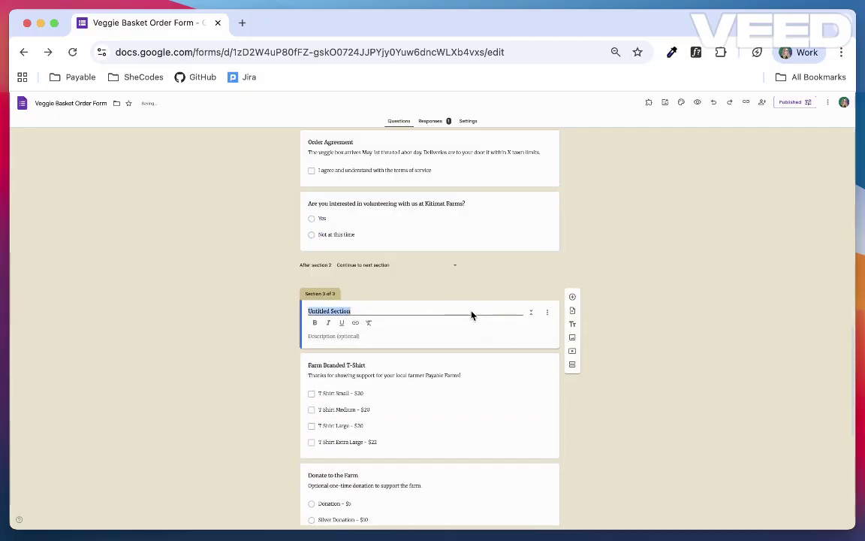
pyautogui.write('Add-Ons')
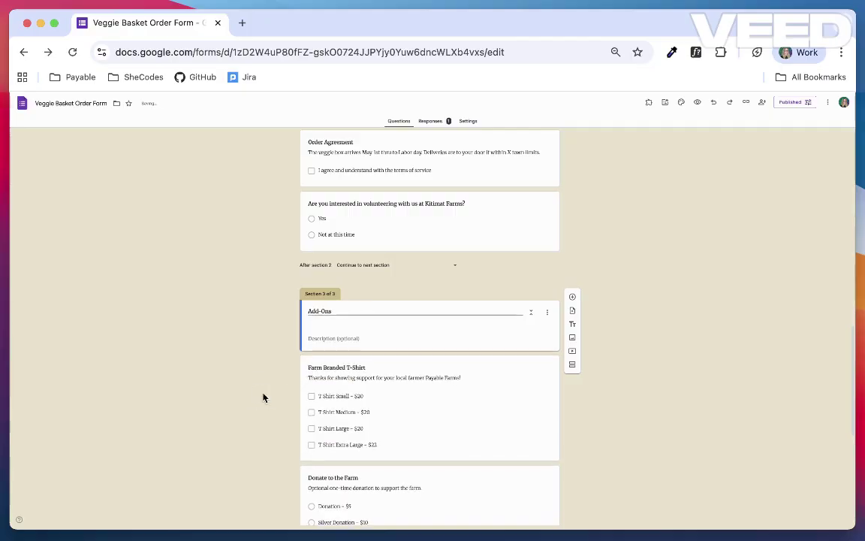
# Add a 'Volunteering' section after the Donate question, described 'Thank you for your interest in volunteering with us!'.
pyautogui.scroll(-5, 263, 394)
pyautogui.scroll(-1, 263, 394)
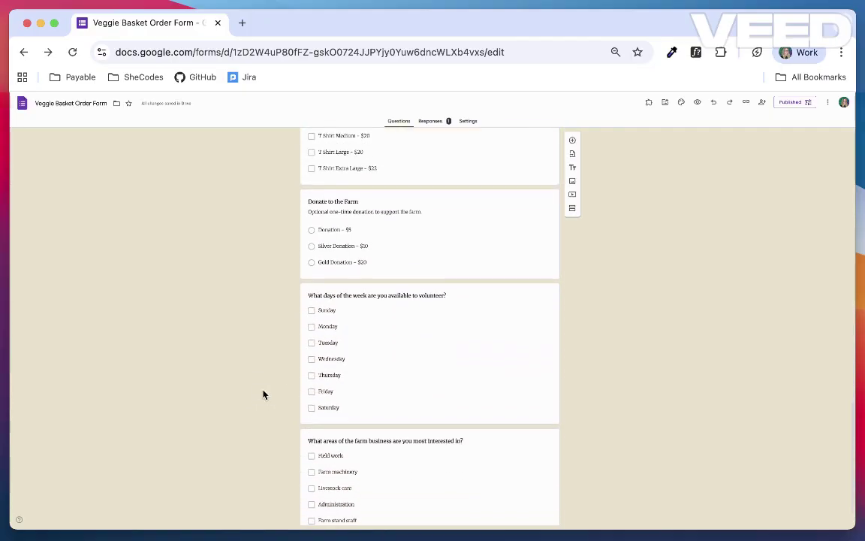
pyautogui.click(541, 251)
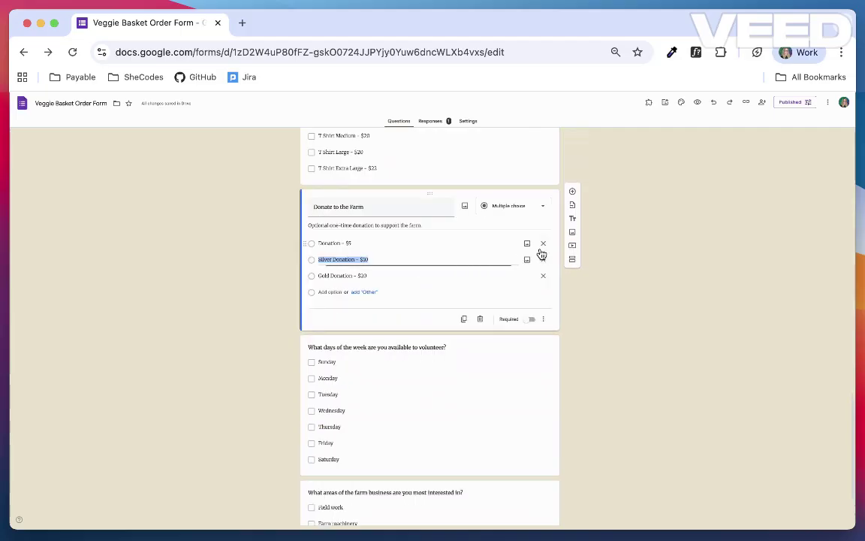
pyautogui.click(573, 268)
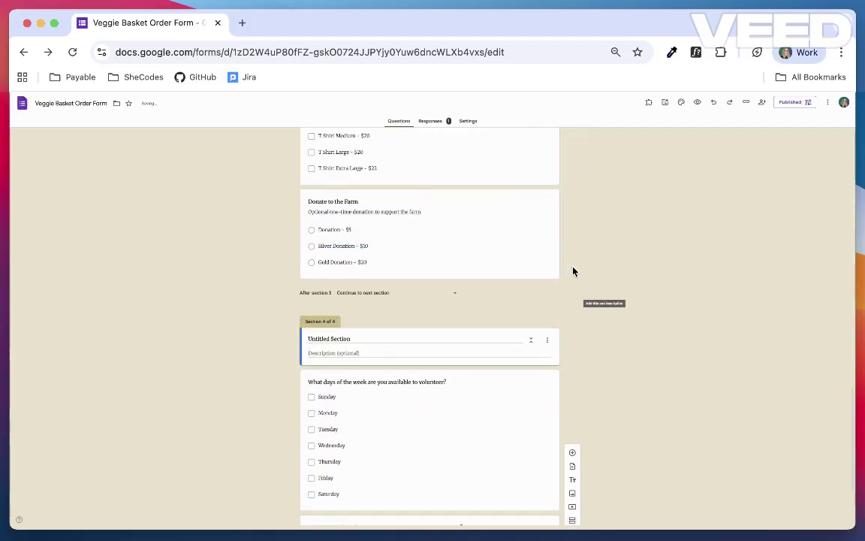
pyautogui.click(446, 339)
pyautogui.write('Volunteering')
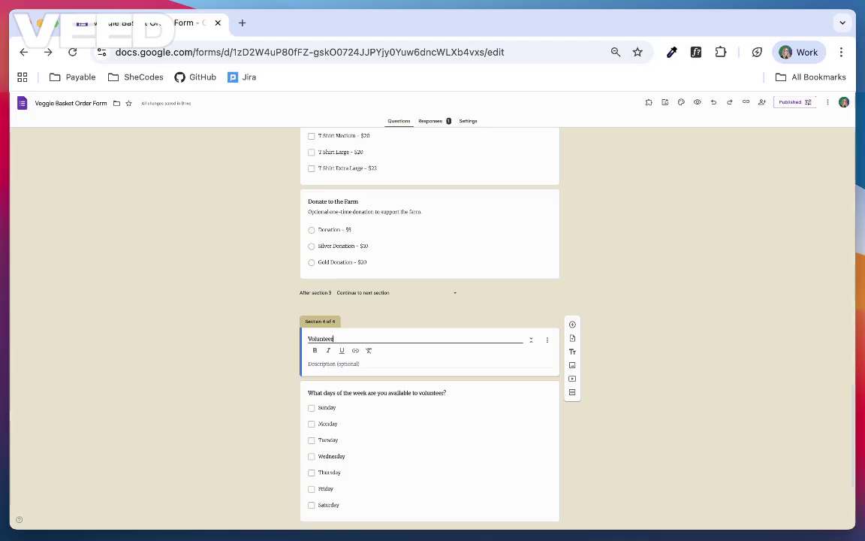
pyautogui.click(410, 365)
pyautogui.write('Tha')
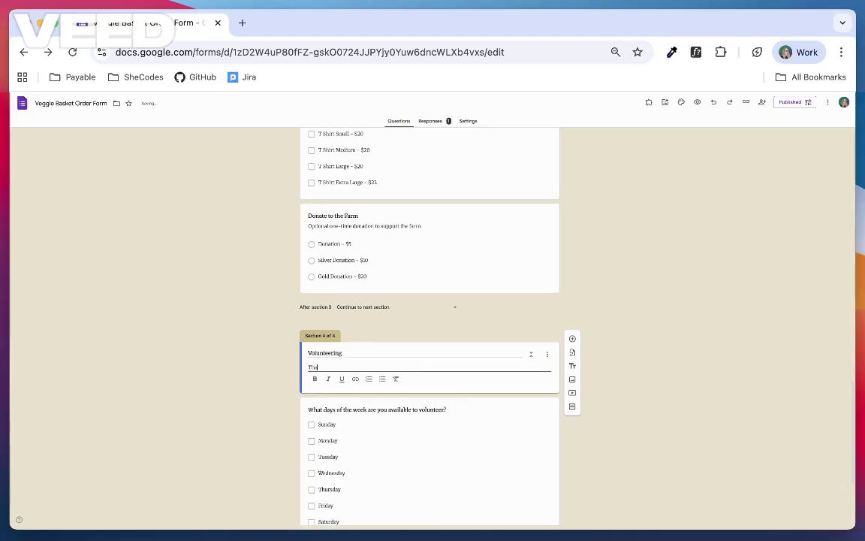
pyautogui.write('nk you for your interest in volunteering with us!')
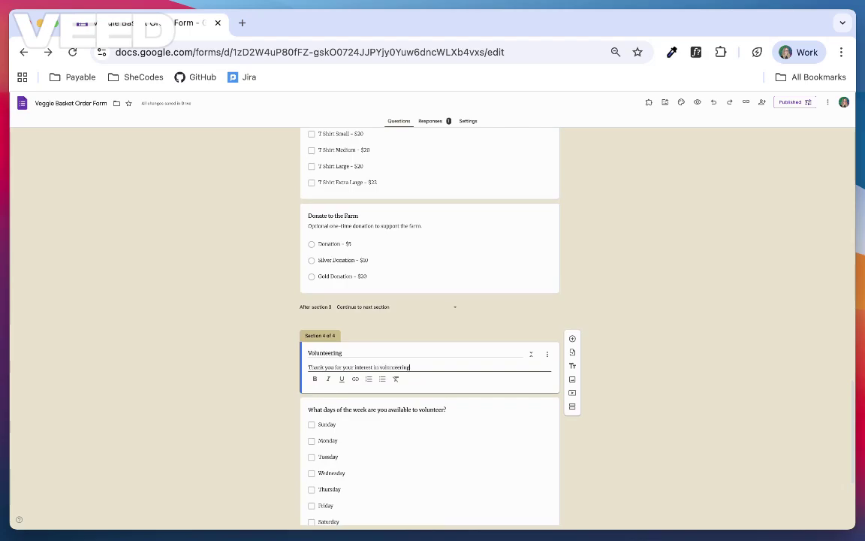
# Commit the Volunteering description 'Thank you for your interest in volunteering with us!'.
pyautogui.click(229, 394)
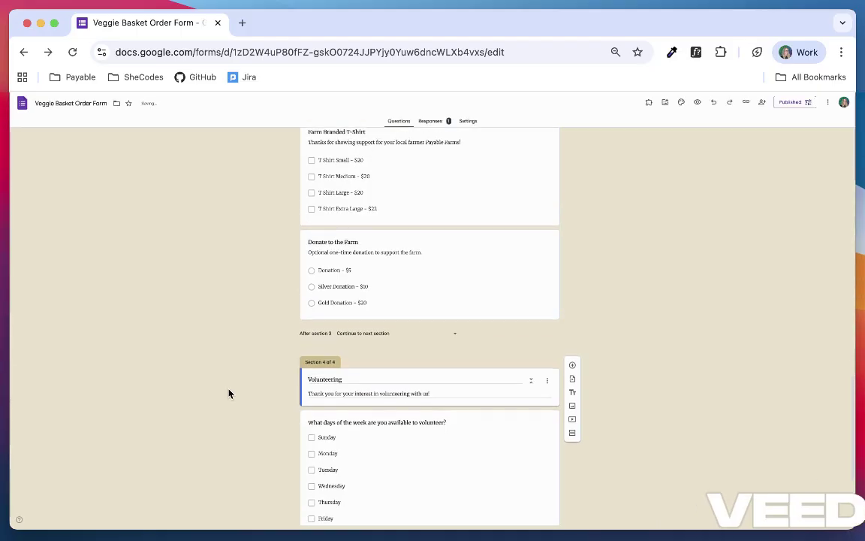
# Route Yes to section 4 (Volunteering); keep Not at this time on Continue to next section.
pyautogui.scroll(3, 228, 393)
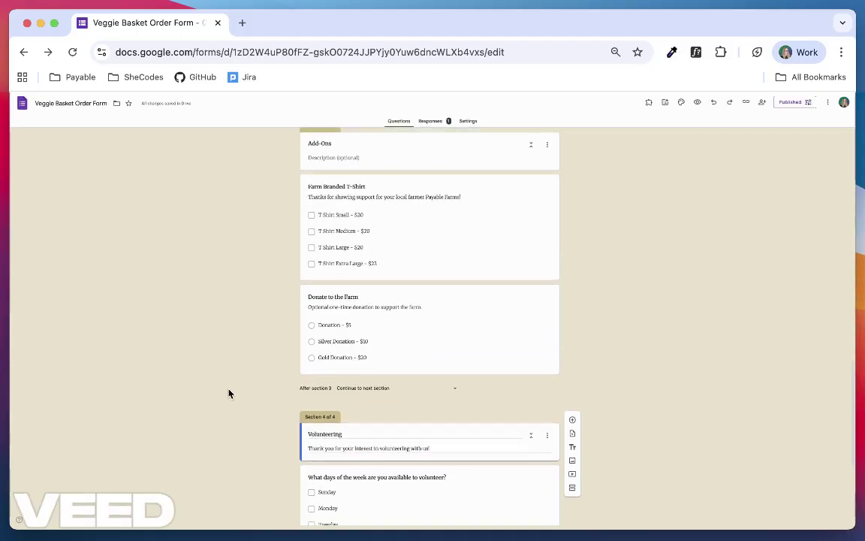
pyautogui.scroll(3, 229, 394)
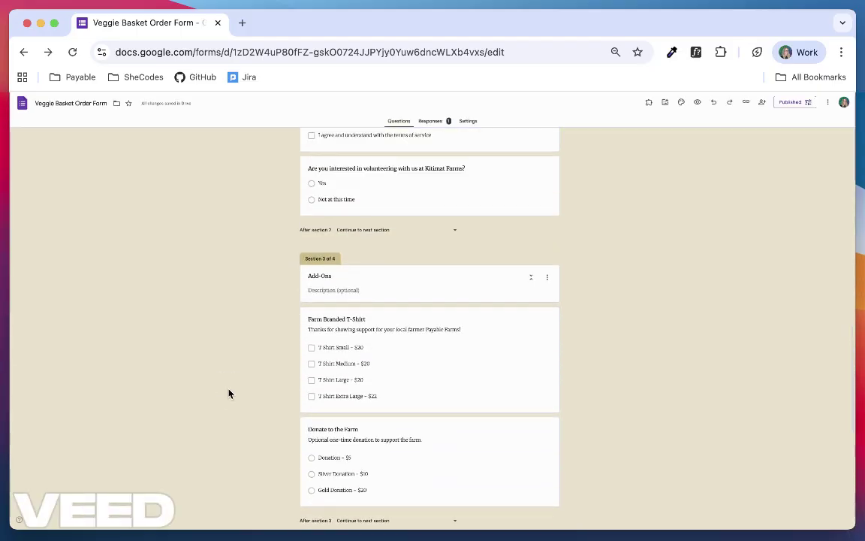
pyautogui.scroll(2, 229, 393)
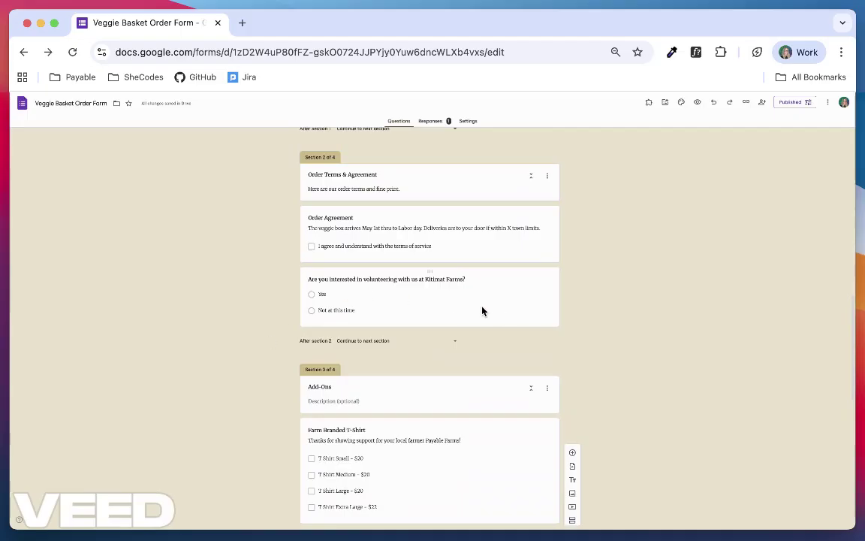
pyautogui.click(483, 311)
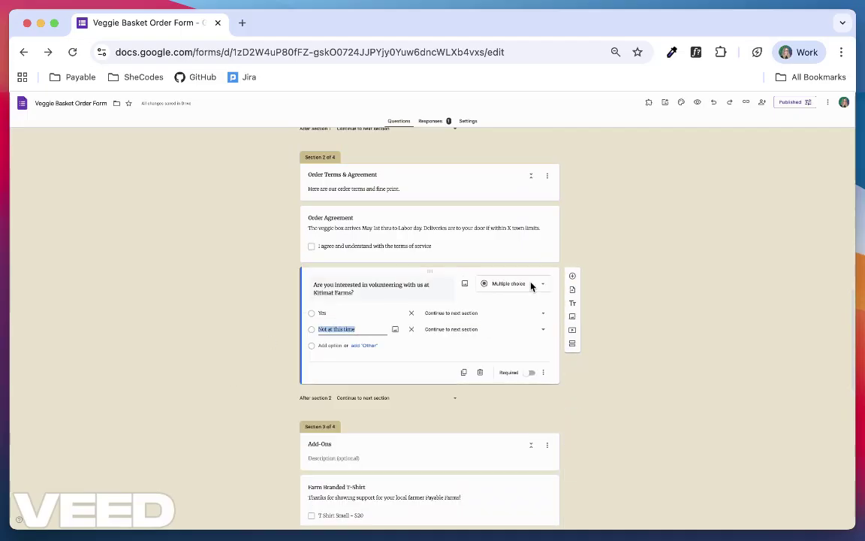
pyautogui.click(544, 374)
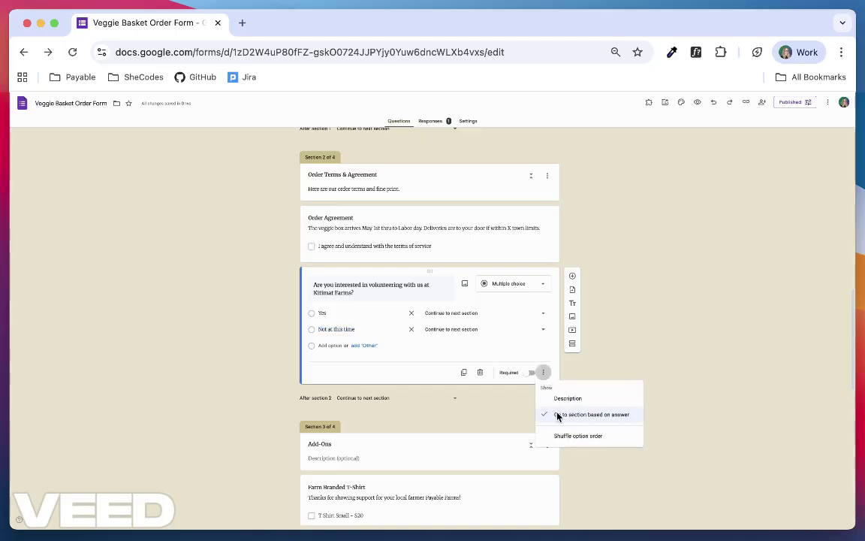
pyautogui.click(422, 316)
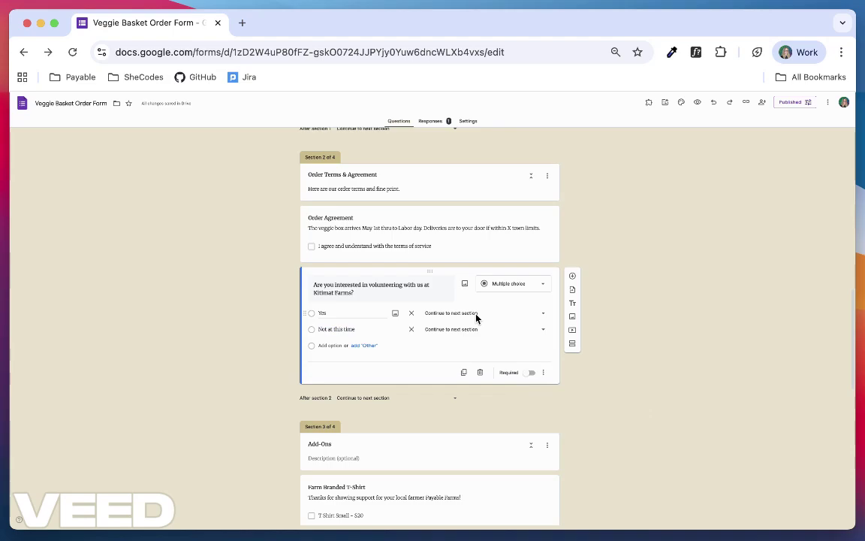
pyautogui.click(476, 316)
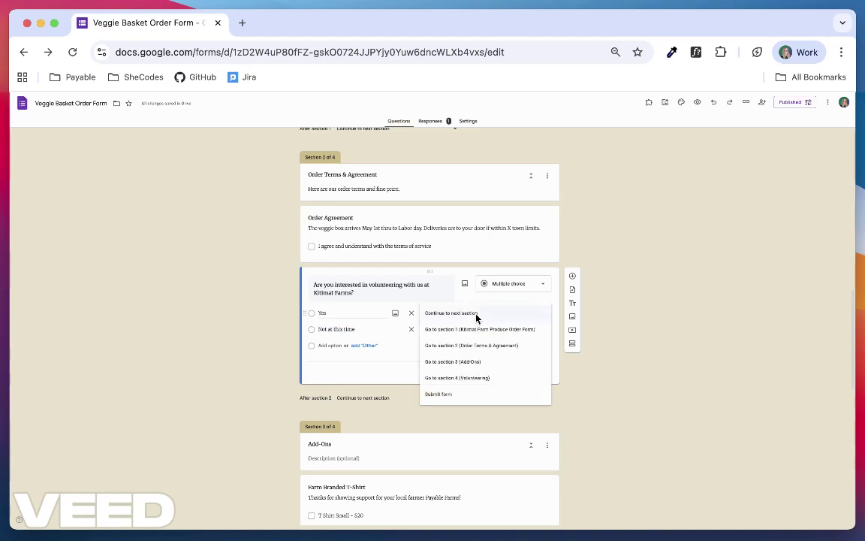
pyautogui.click(473, 378)
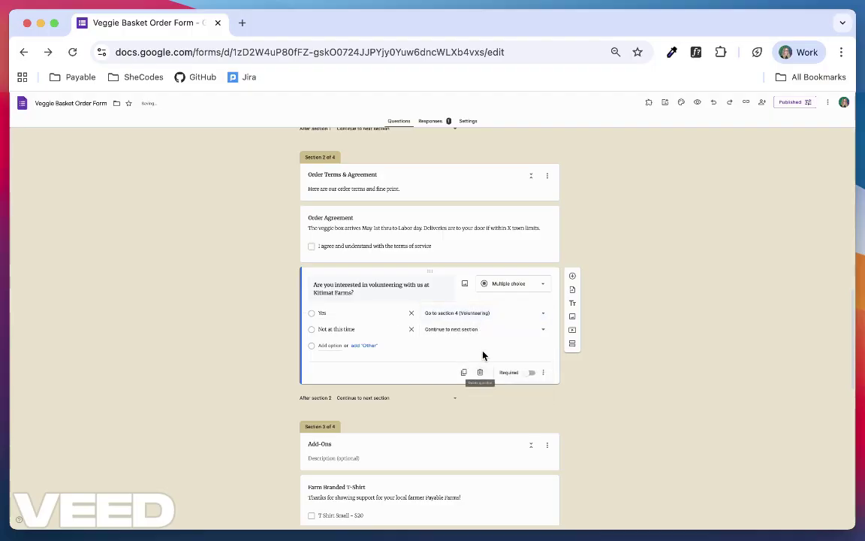
pyautogui.click(500, 330)
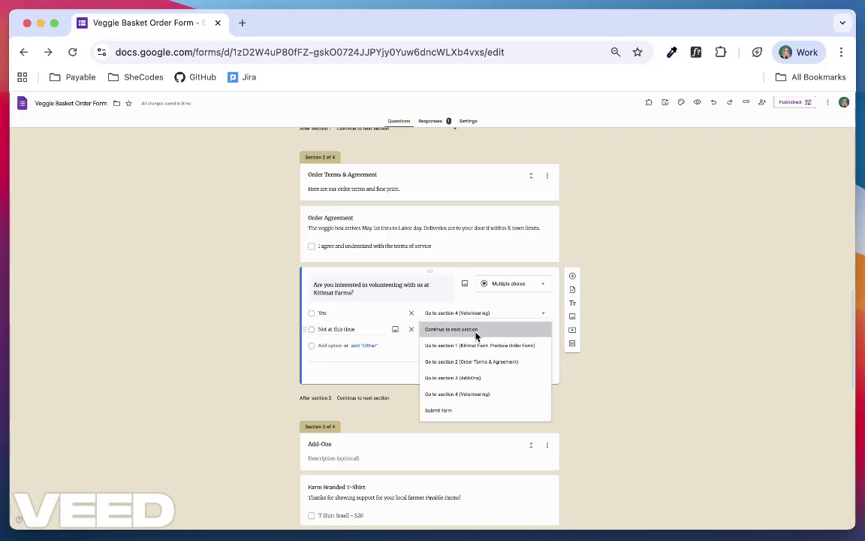
pyautogui.click(476, 330)
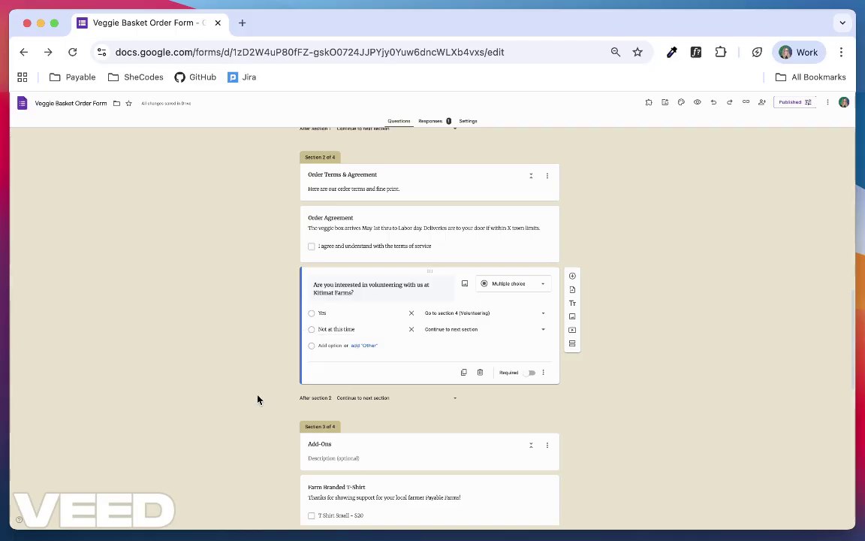
pyautogui.scroll(-1, 240, 368)
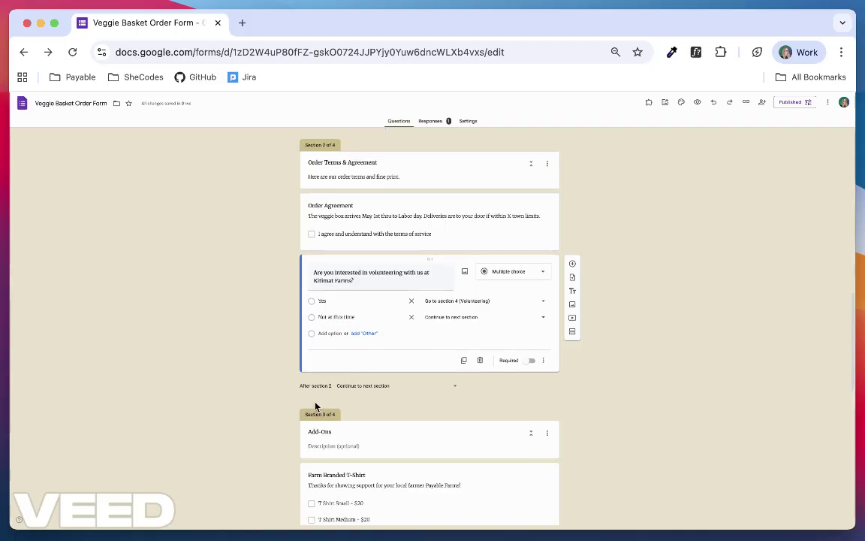
pyautogui.click(334, 387)
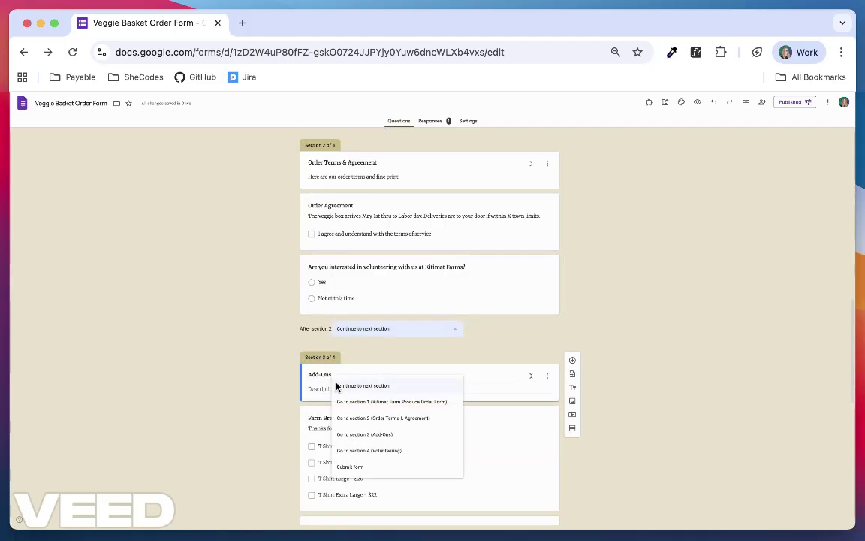
pyautogui.click(295, 332)
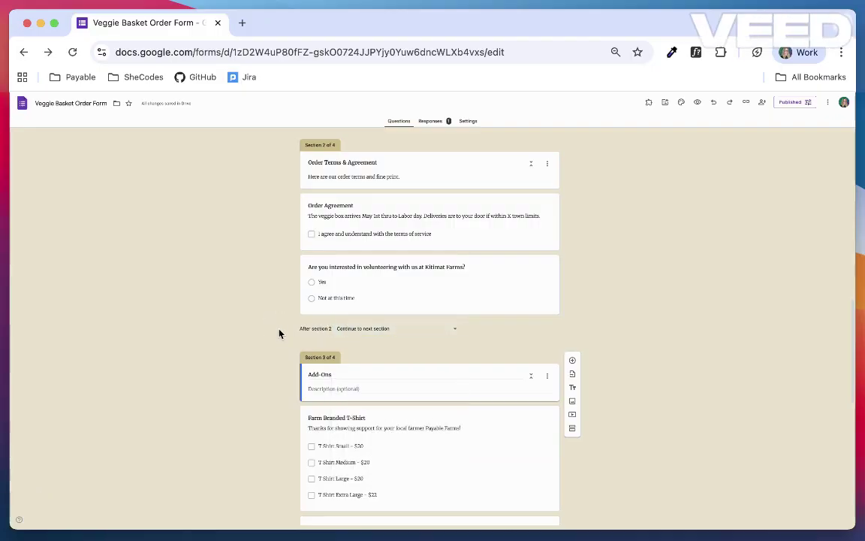
pyautogui.scroll(-3, 280, 334)
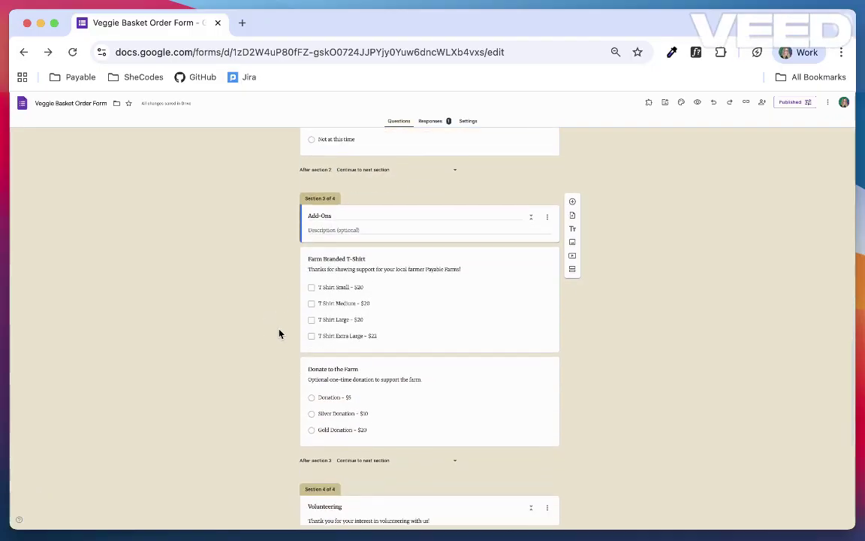
pyautogui.click(373, 451)
pyautogui.click(296, 451)
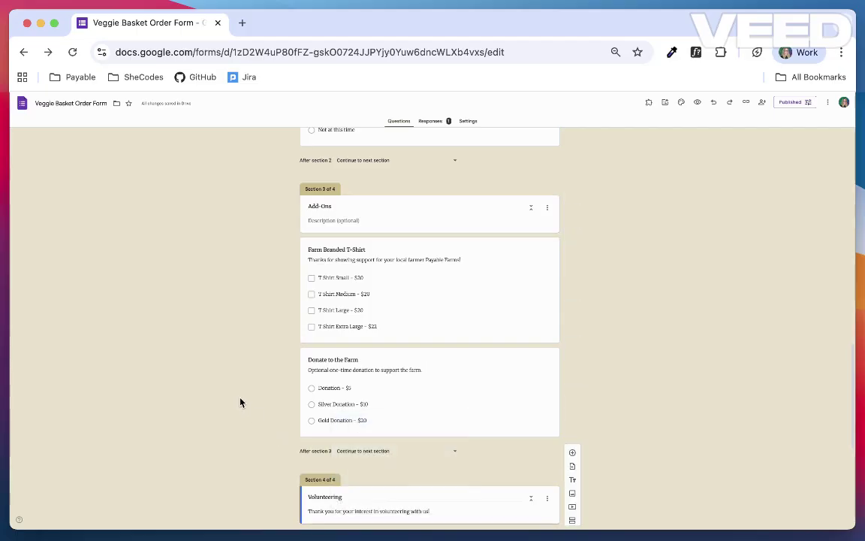
pyautogui.scroll(2, 240, 403)
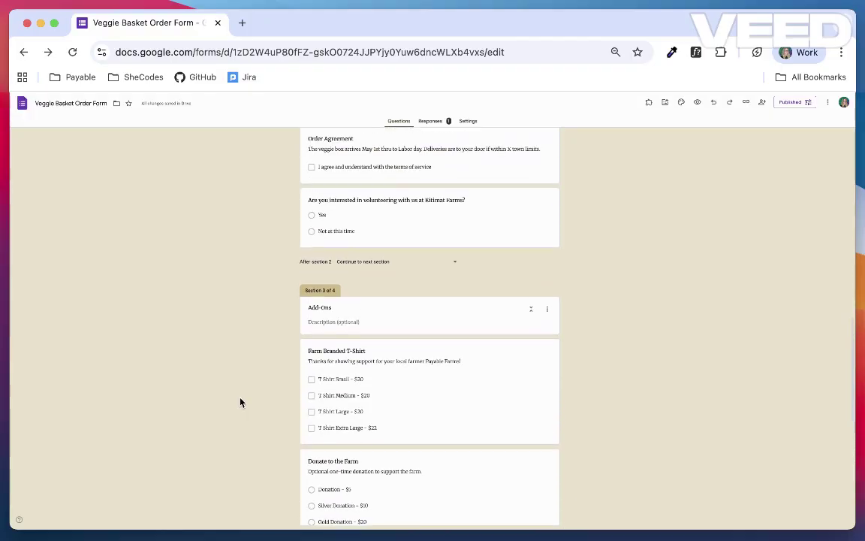
pyautogui.scroll(1, 240, 403)
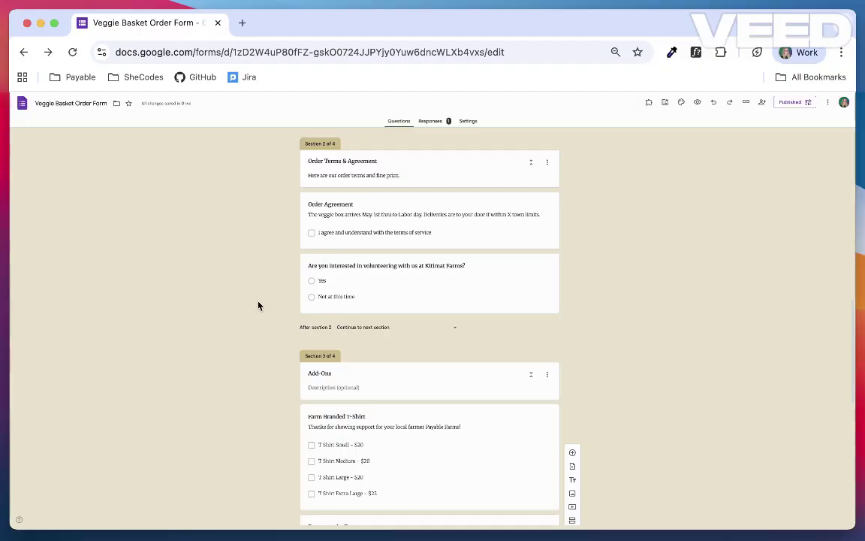
pyautogui.scroll(-2, 258, 306)
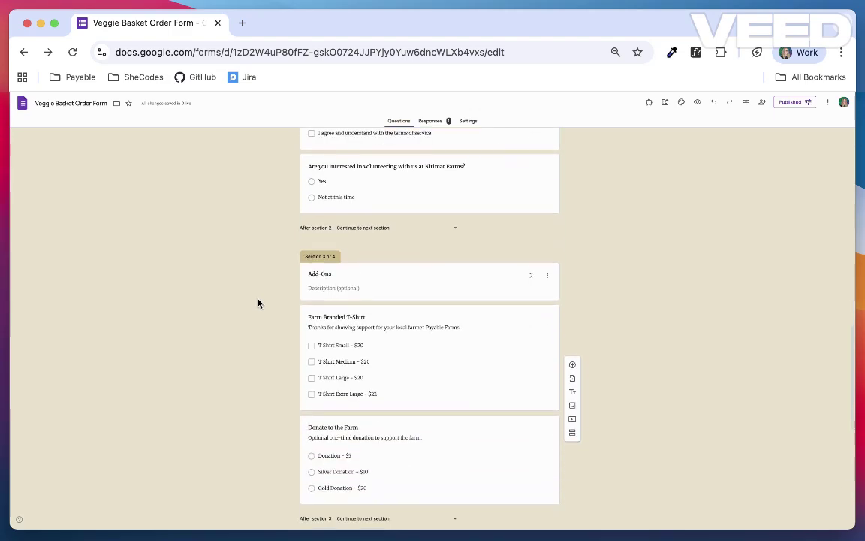
pyautogui.scroll(-2, 267, 212)
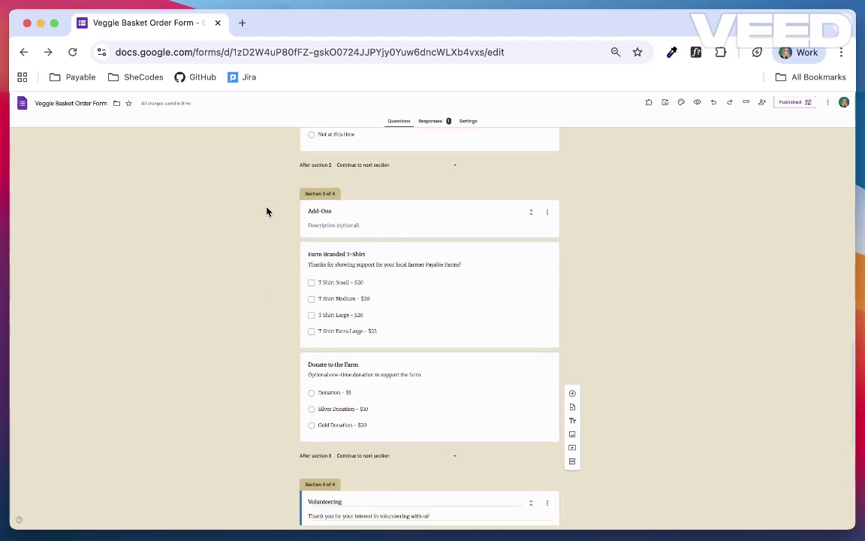
pyautogui.scroll(-5, 267, 212)
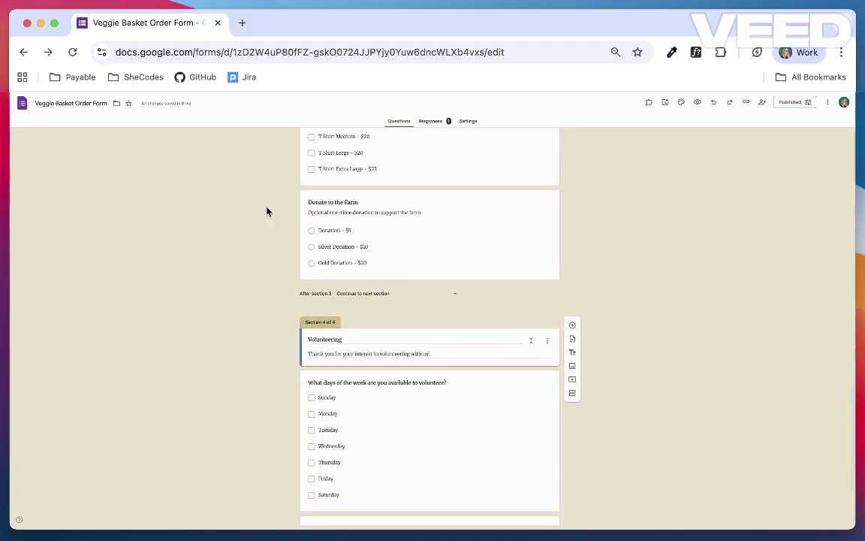
pyautogui.scroll(-1, 267, 212)
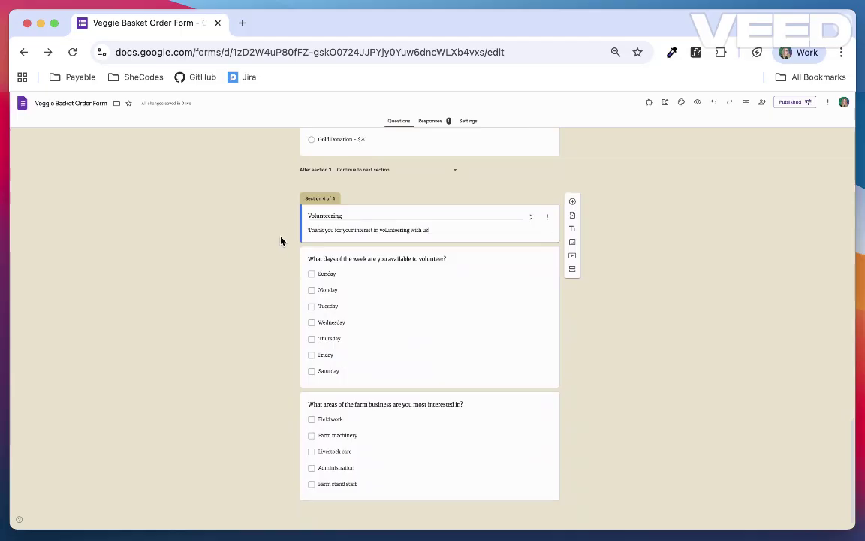
pyautogui.scroll(4, 281, 242)
pyautogui.scroll(2, 282, 241)
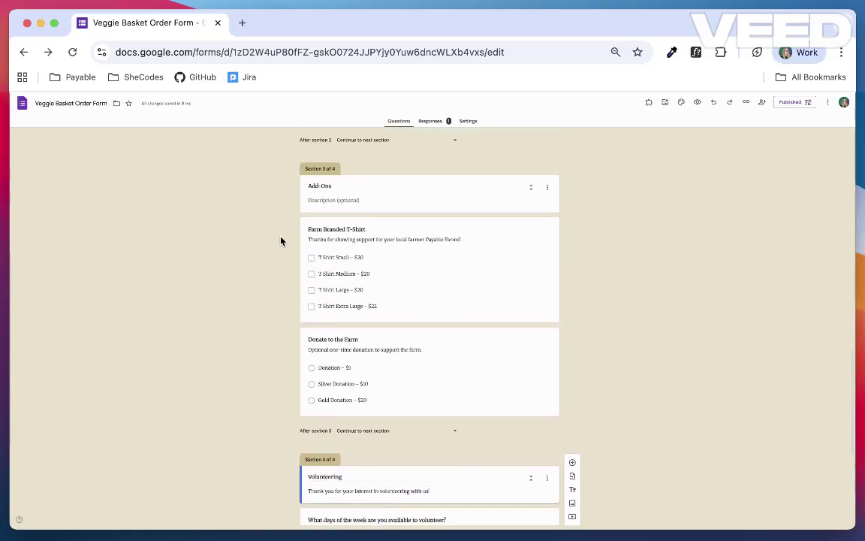
# Set After section 3 (Add-Ons) to Submit form.
pyautogui.click(366, 433)
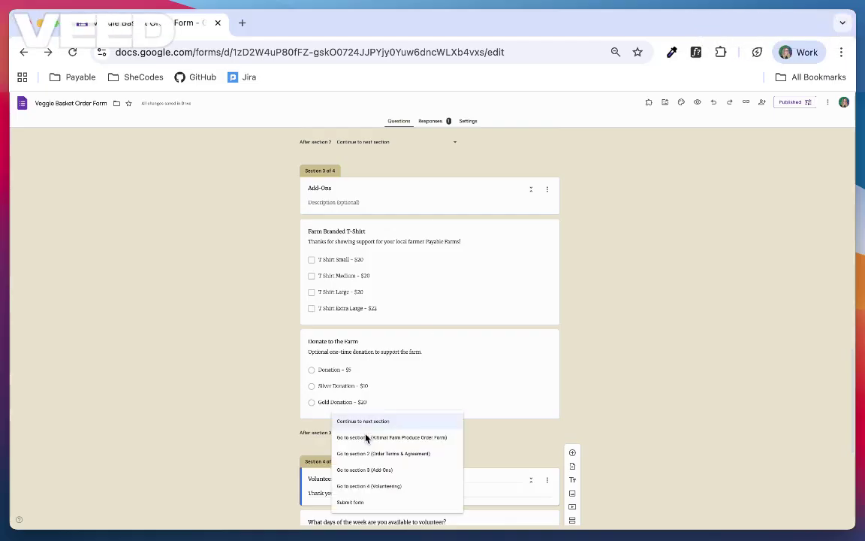
pyautogui.click(360, 501)
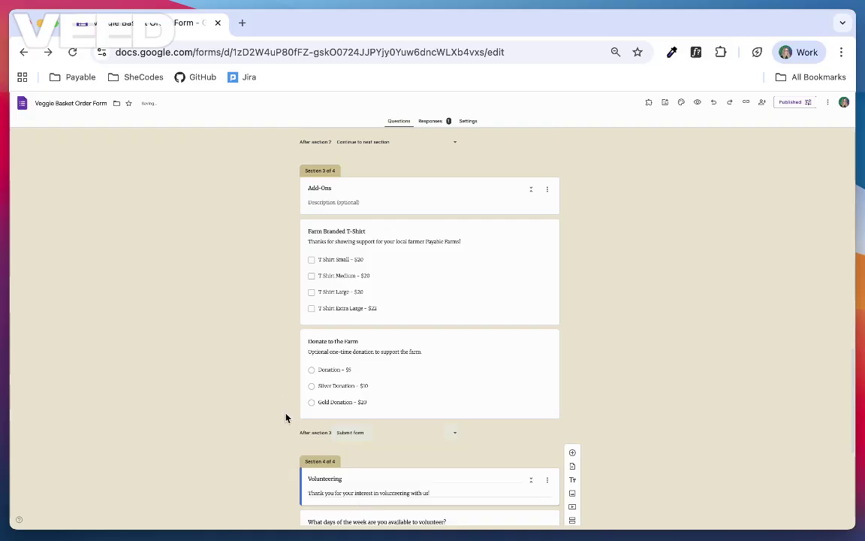
pyautogui.scroll(1, 286, 418)
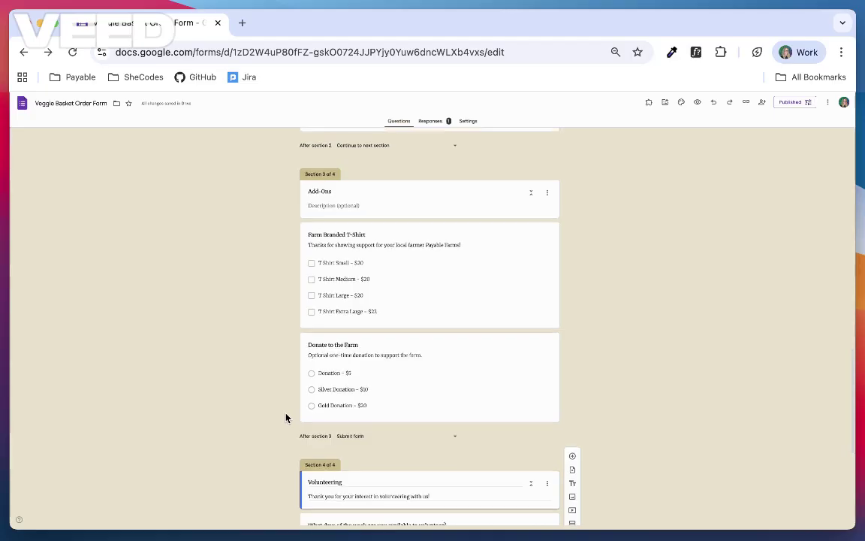
pyautogui.scroll(4, 285, 418)
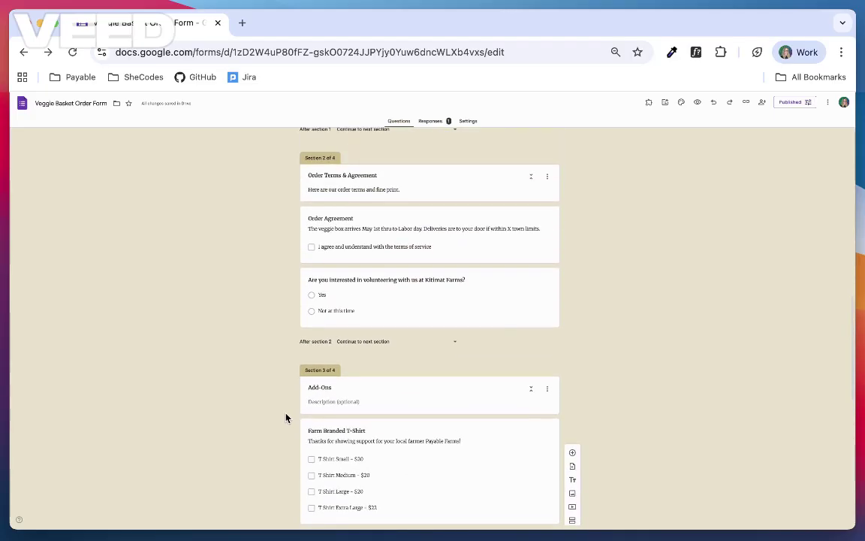
pyautogui.scroll(12, 285, 417)
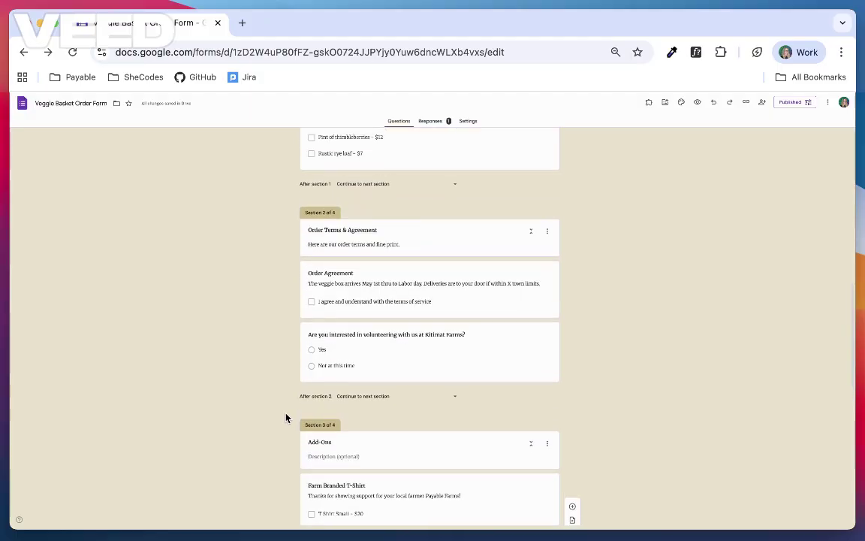
pyautogui.scroll(4, 285, 417)
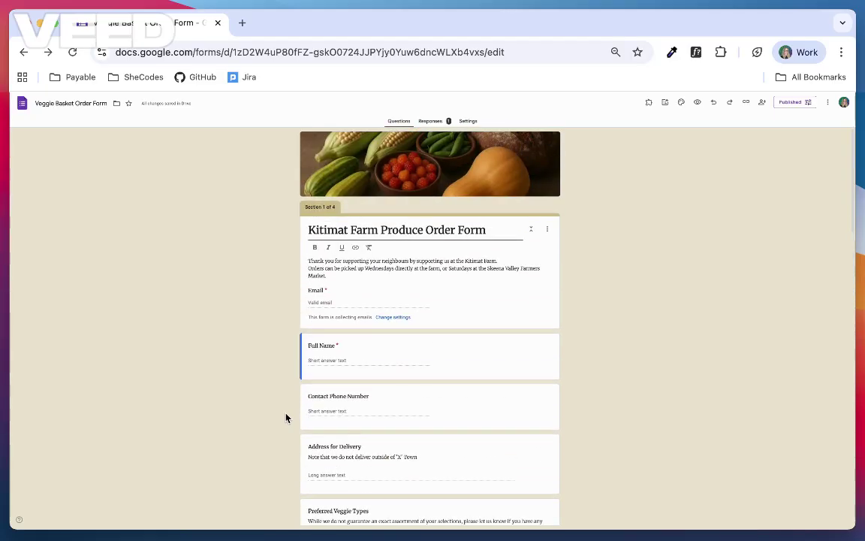